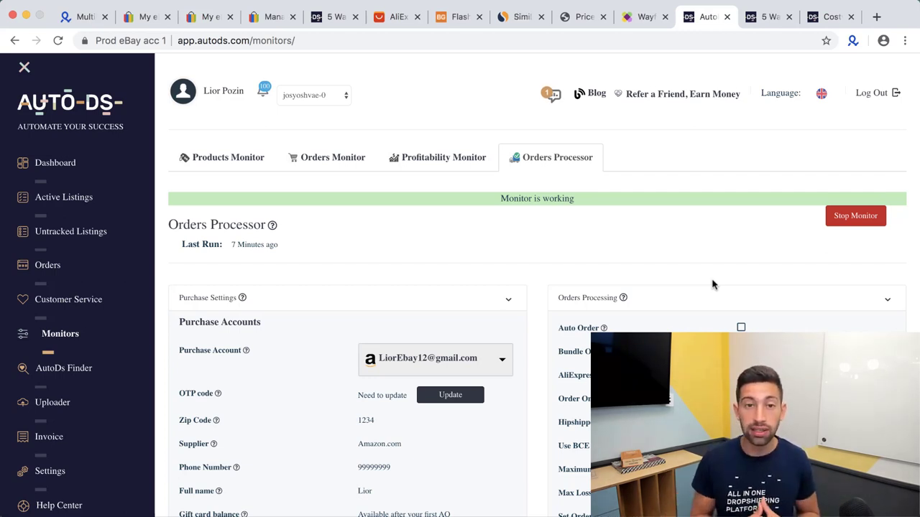
- Open the AutoDS Finder in a separate browser tab and review its source site and credits-per-product options
right_click(120, 369)
left_click(165, 371)
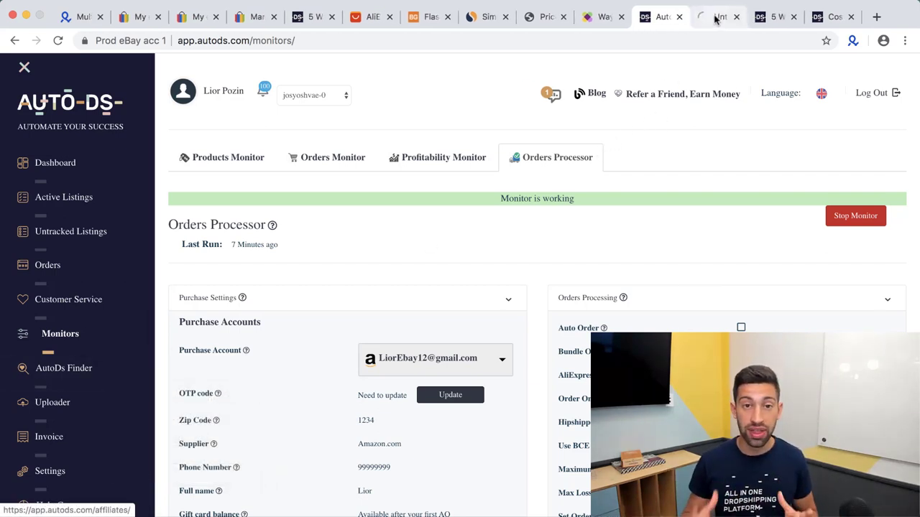
left_click(715, 20)
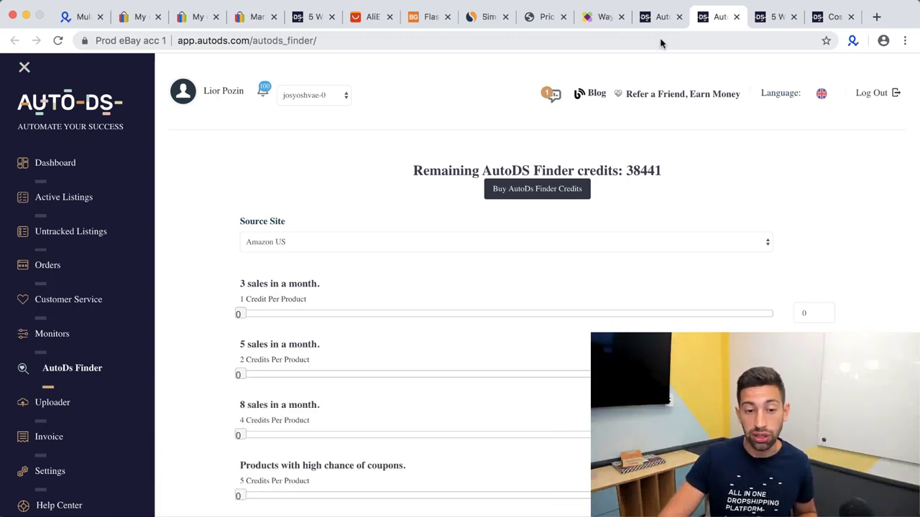
scroll(570, 173, "down", 3)
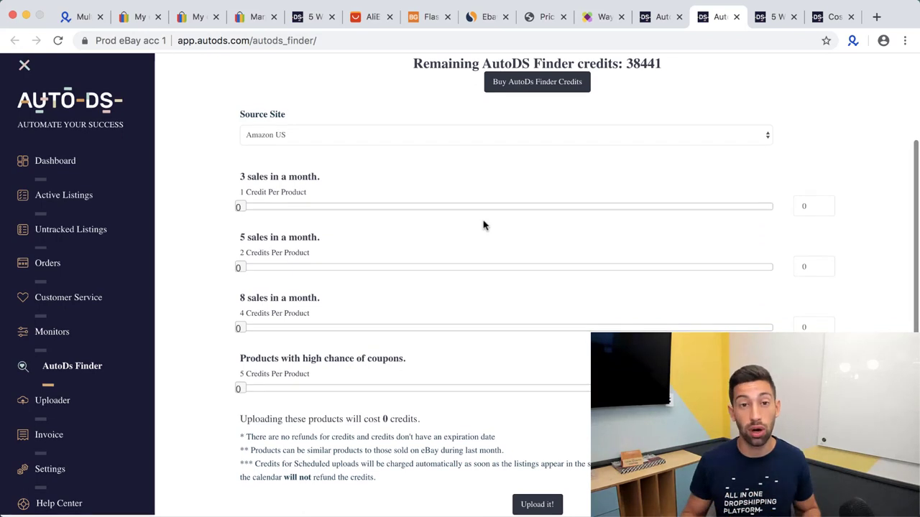
left_click_drag(238, 392, 190, 409)
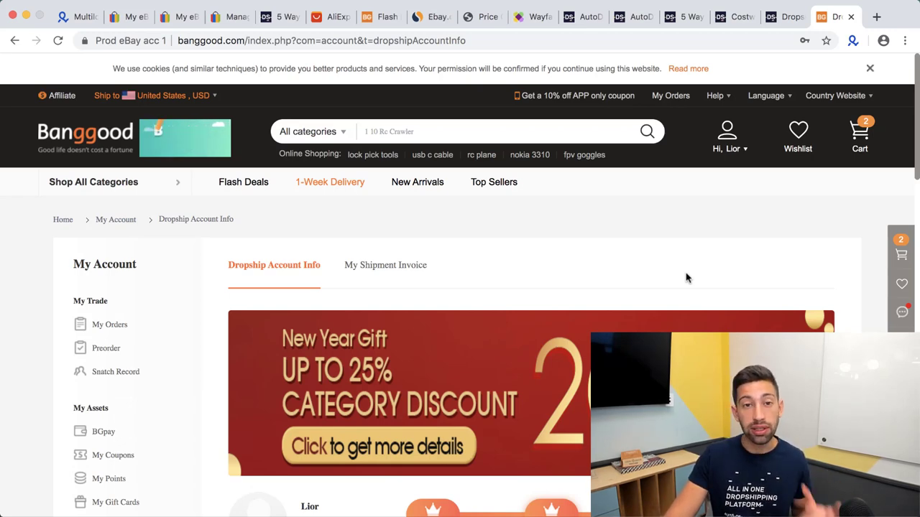
- Review the Banggood dropship account-level table, highlighting the dropship discount of the VVIP level
scroll(686, 288, "down", 10)
scroll(451, 306, "down", 3)
scroll(448, 301, "up", 2)
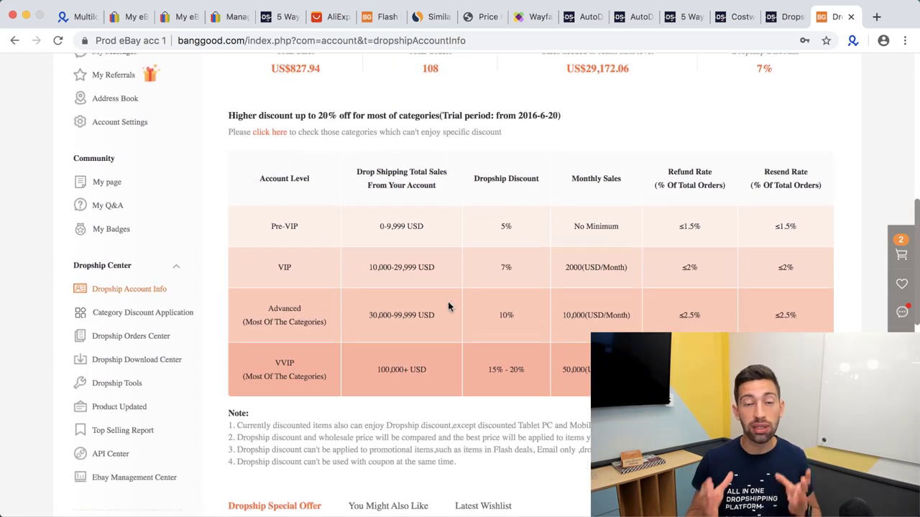
left_click_drag(463, 377, 515, 392)
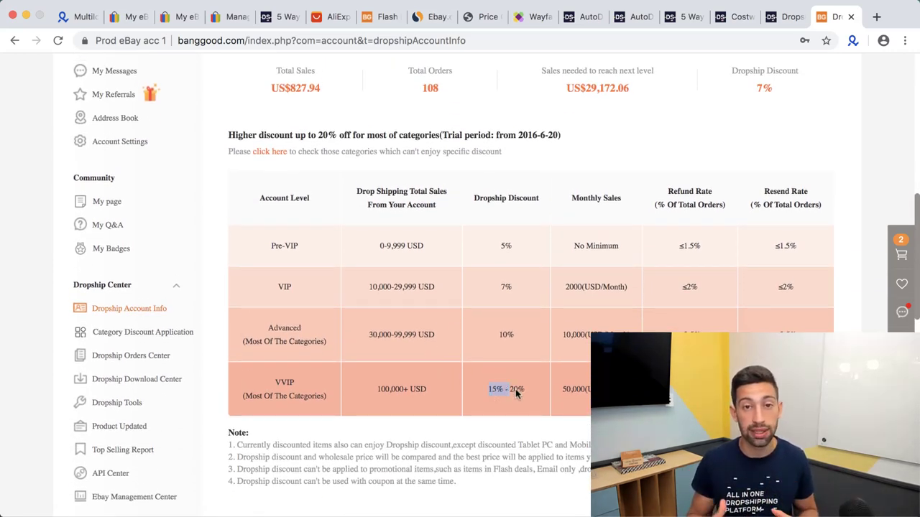
left_click(533, 389)
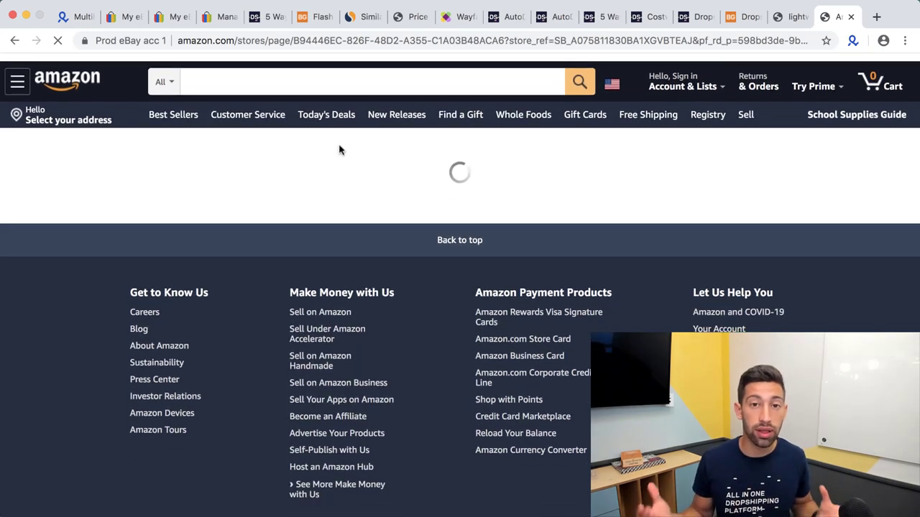
- Search Amazon for "Lightweight Tripod"
left_click(287, 74)
type("Lightweight Tripod")
key("Return")
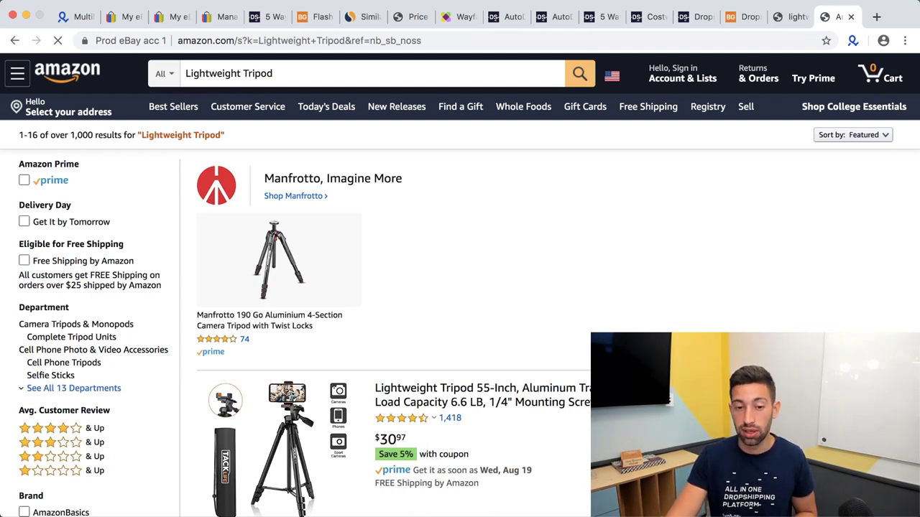
- Examine the tripod search results on Amazon, comparing prices, ratings and delivery dates of the listed products
scroll(403, 316, "down", 3)
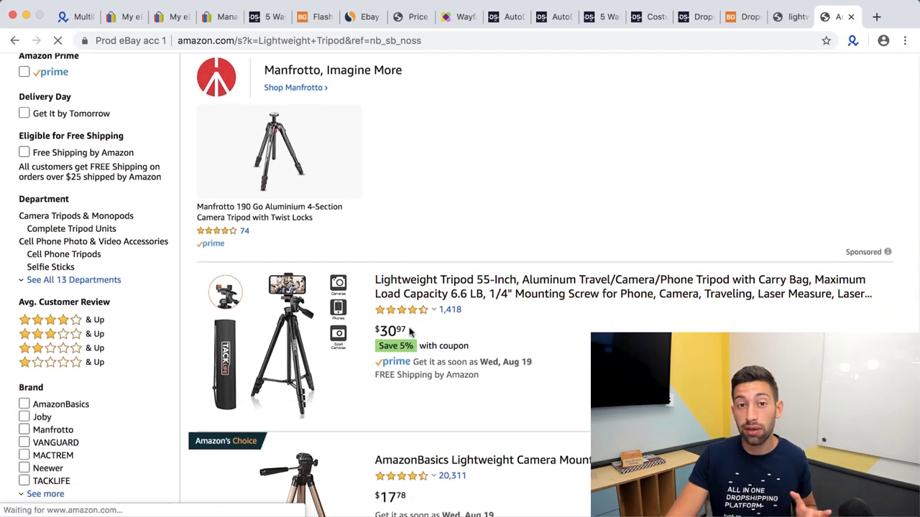
scroll(359, 274, "down", 5)
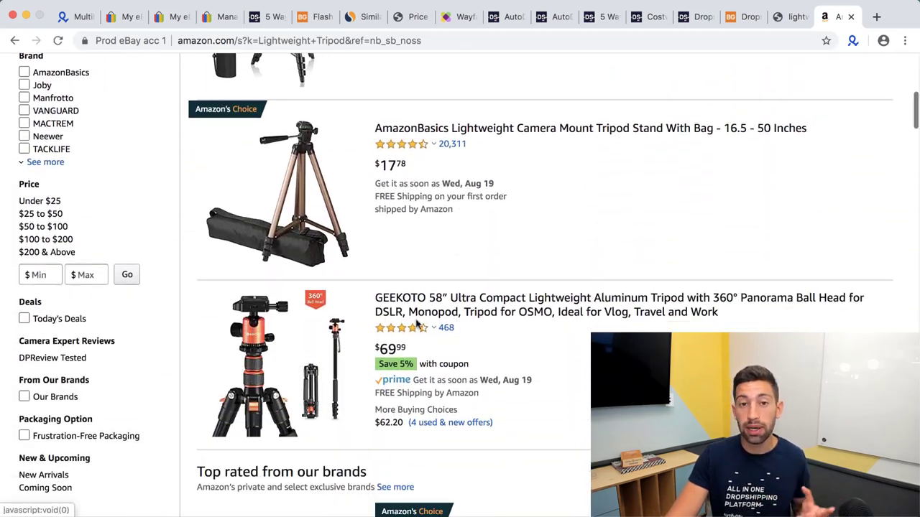
scroll(433, 357, "down", 1)
scroll(433, 358, "up", 5)
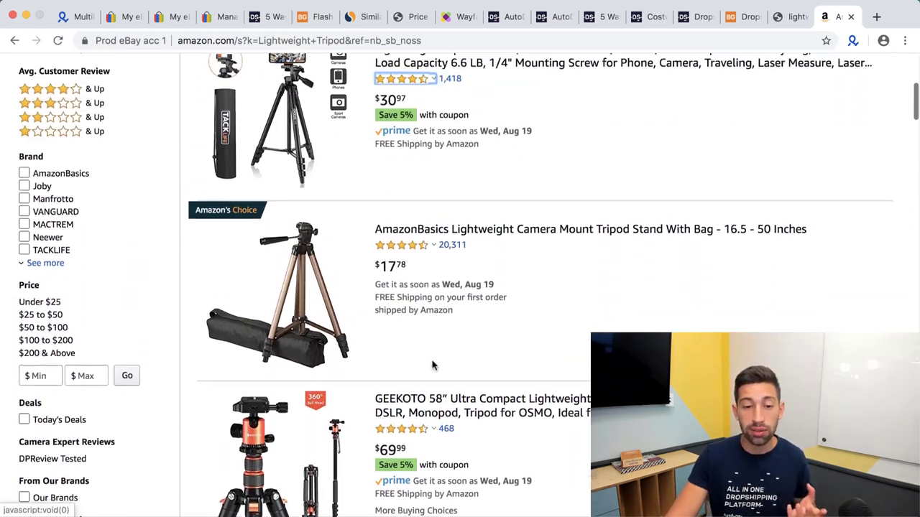
scroll(434, 359, "up", 2)
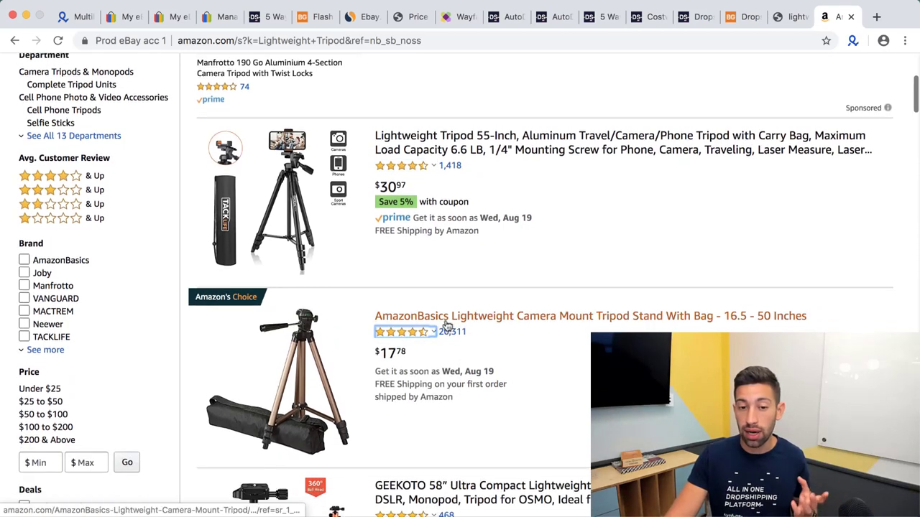
scroll(446, 327, "down", 2)
mouse_move(434, 119)
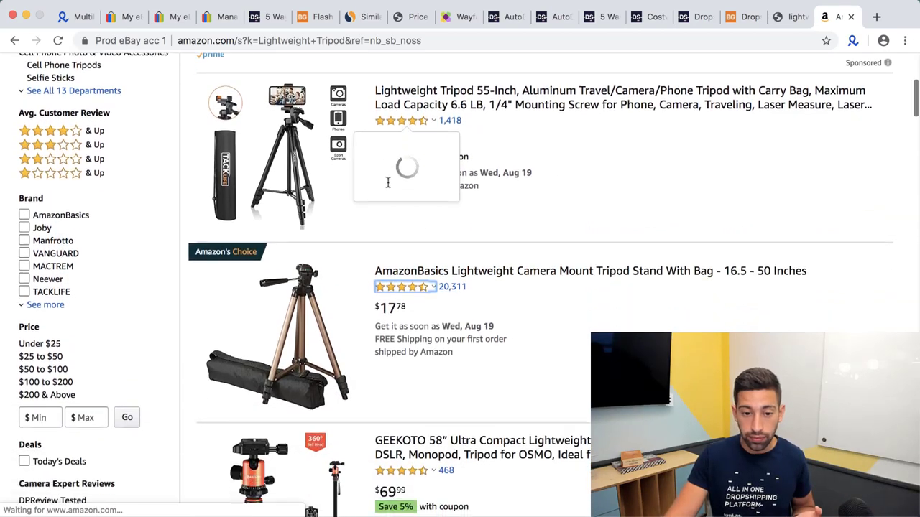
scroll(435, 317, "down", 3)
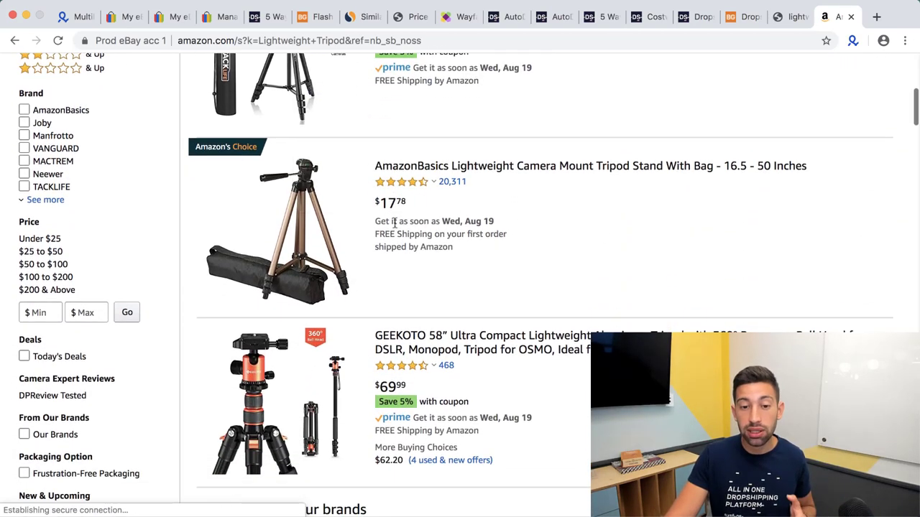
scroll(451, 291, "down", 10)
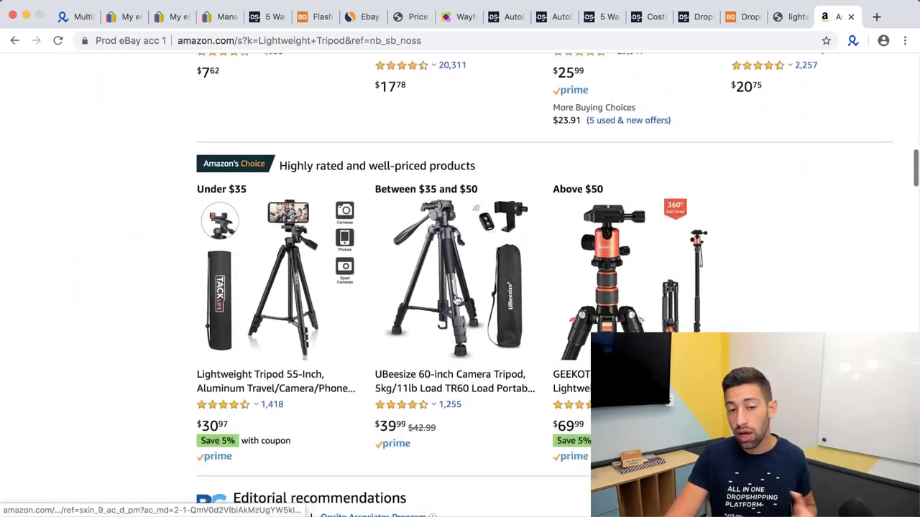
scroll(454, 296, "up", 6)
scroll(454, 299, "down", 7)
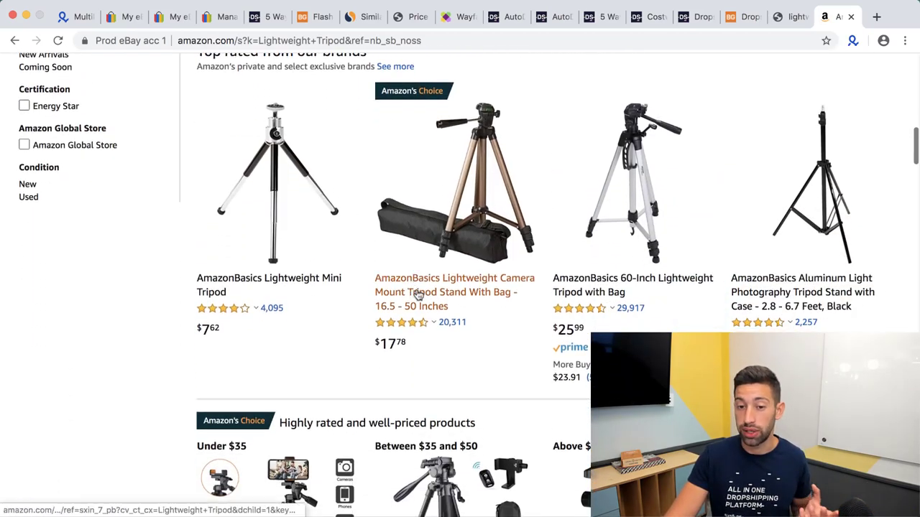
scroll(430, 296, "down", 5)
scroll(429, 298, "up", 2)
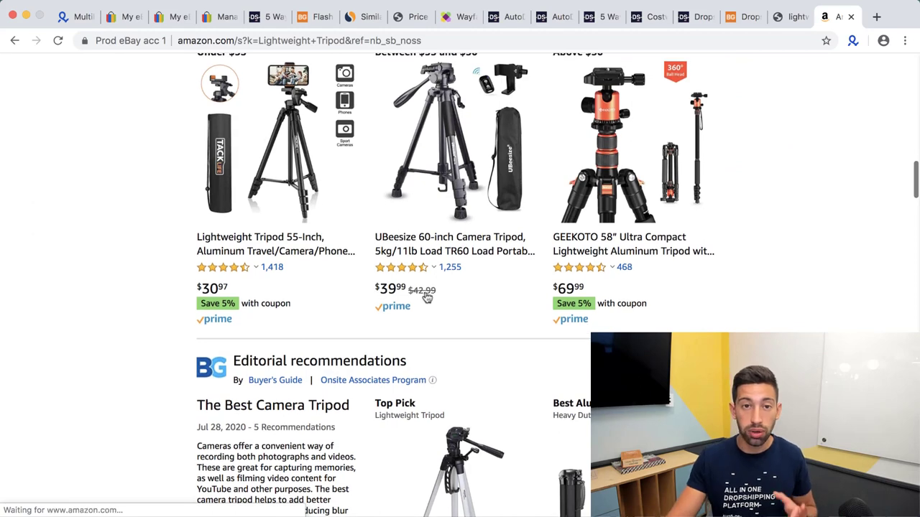
scroll(517, 292, "down", 8)
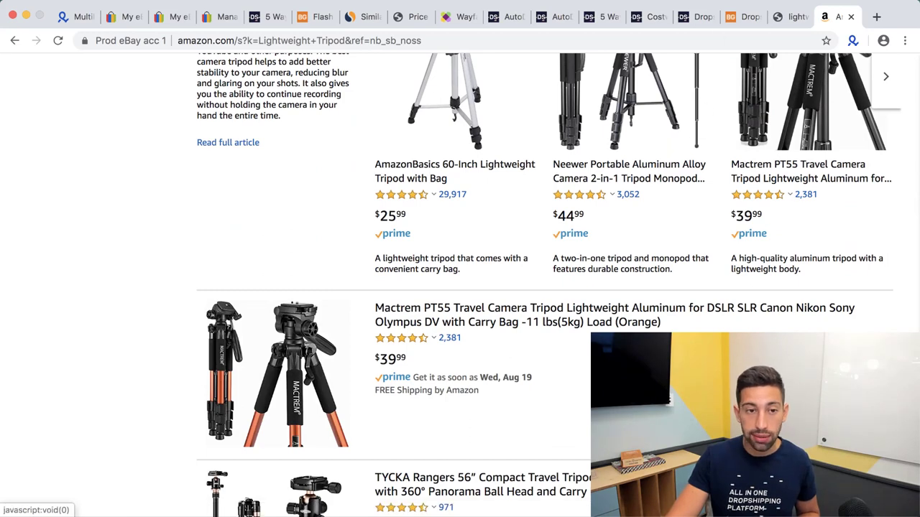
- Switch to the AliExpress results for lightweight tripod and examine the product prices, ratings and sales
left_click(739, 16)
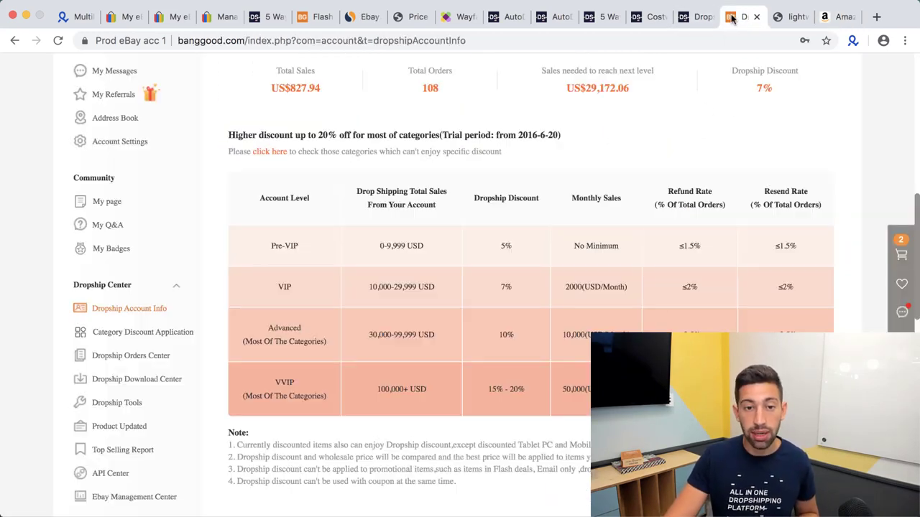
scroll(584, 234, "down", 1)
scroll(584, 233, "up", 5)
left_click(783, 17)
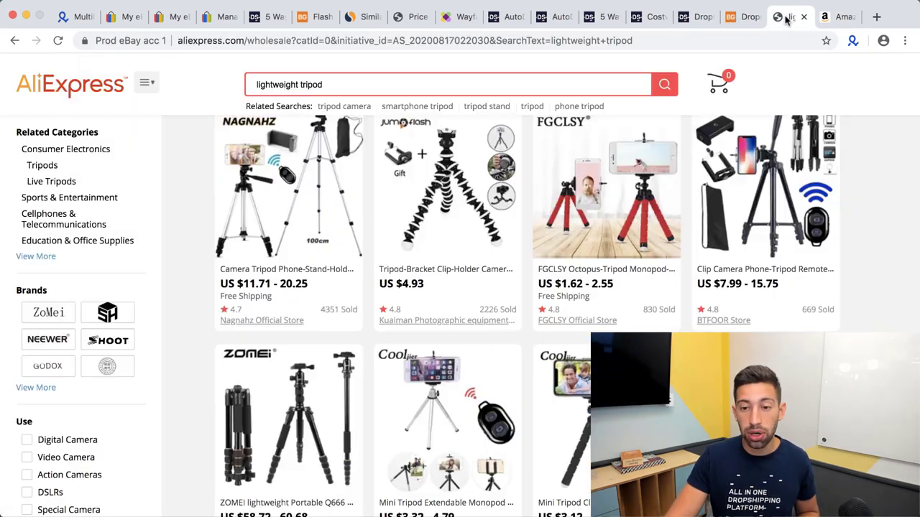
scroll(612, 225, "up", 5)
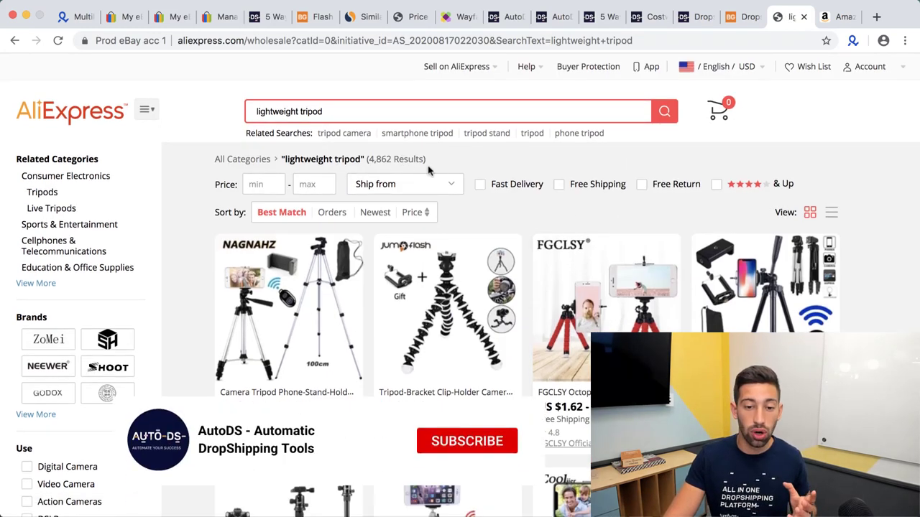
scroll(329, 106, "down", 1)
scroll(329, 107, "up", 1)
scroll(421, 257, "down", 3)
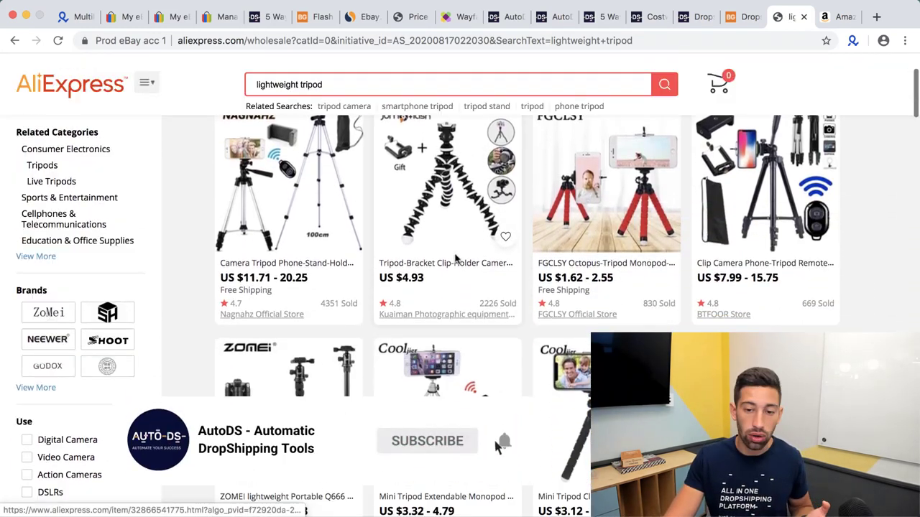
scroll(420, 257, "down", 2)
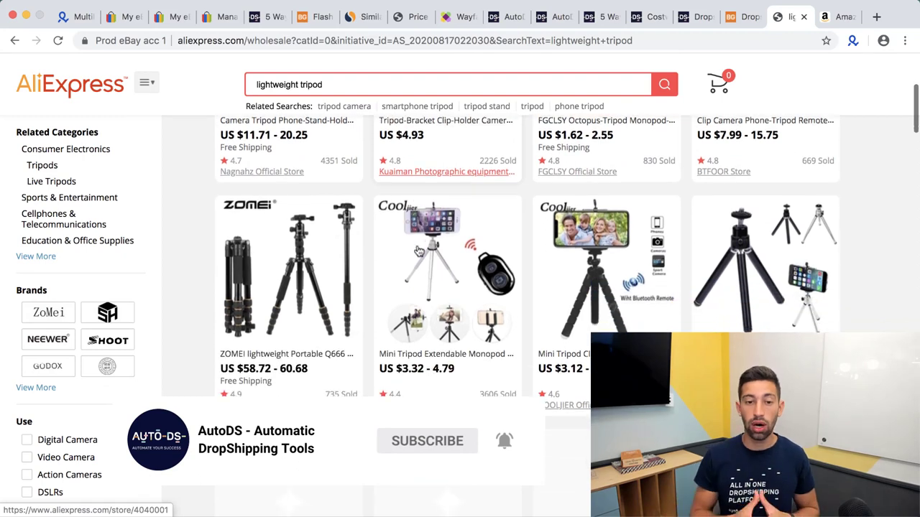
scroll(419, 251, "down", 5)
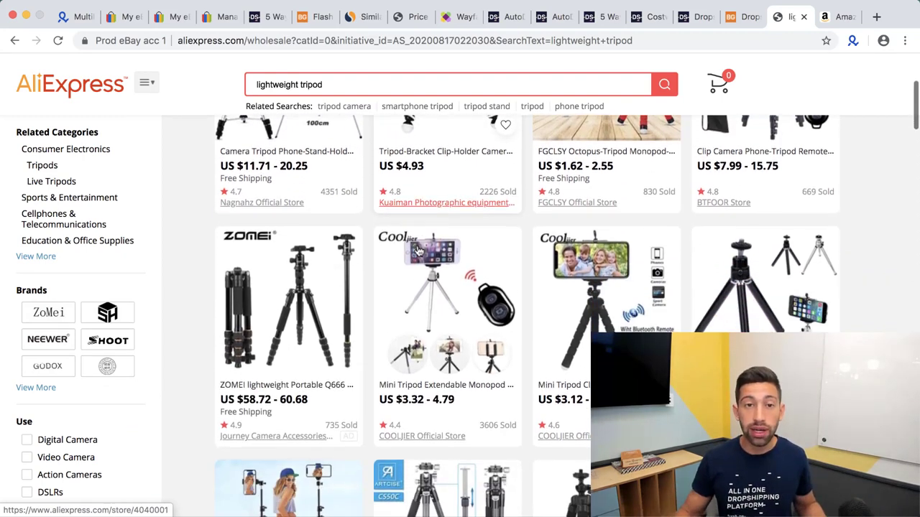
scroll(419, 250, "down", 4)
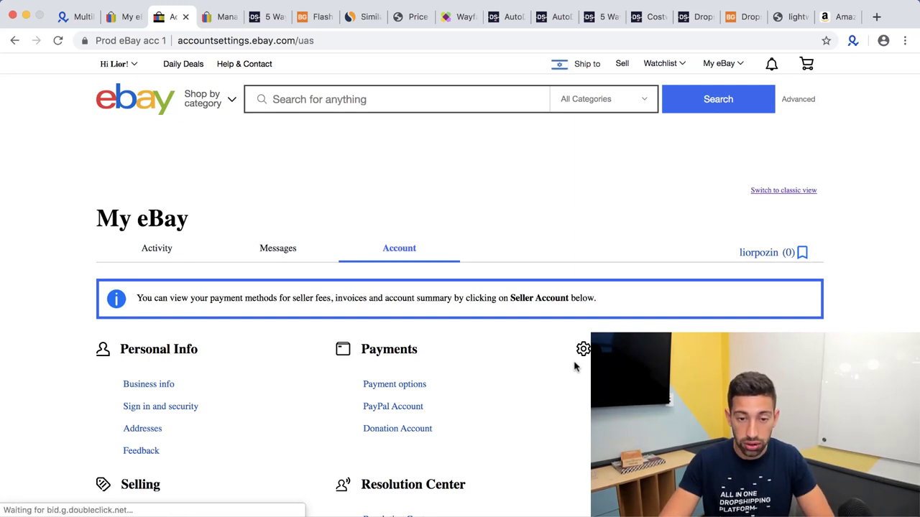
- Find "busi" on the My eBay account settings page and open Business Policies in the Selling section
mouse_move(117, 66)
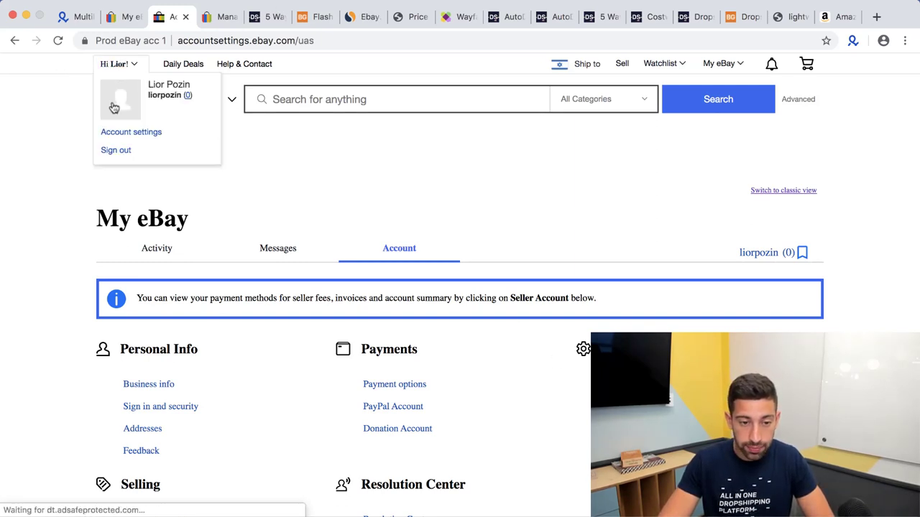
scroll(232, 386, "down", 3)
scroll(244, 359, "down", 2)
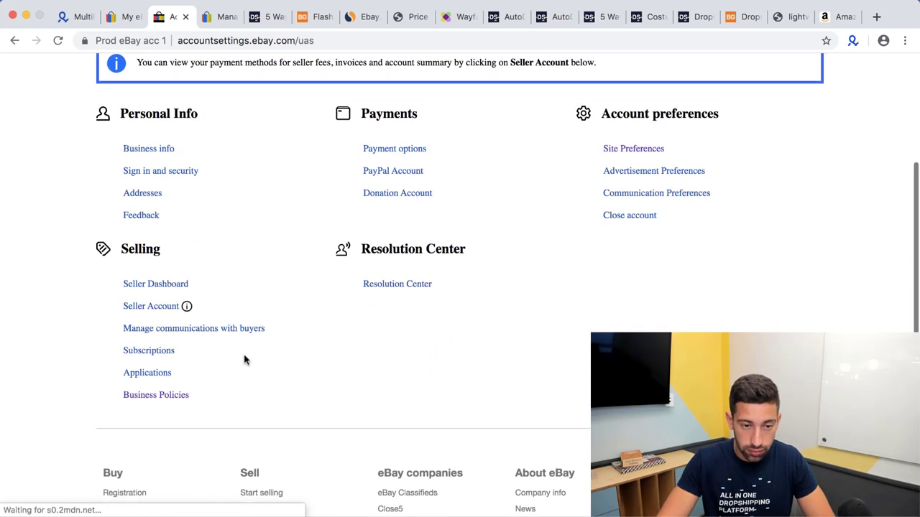
scroll(251, 355, "up", 2)
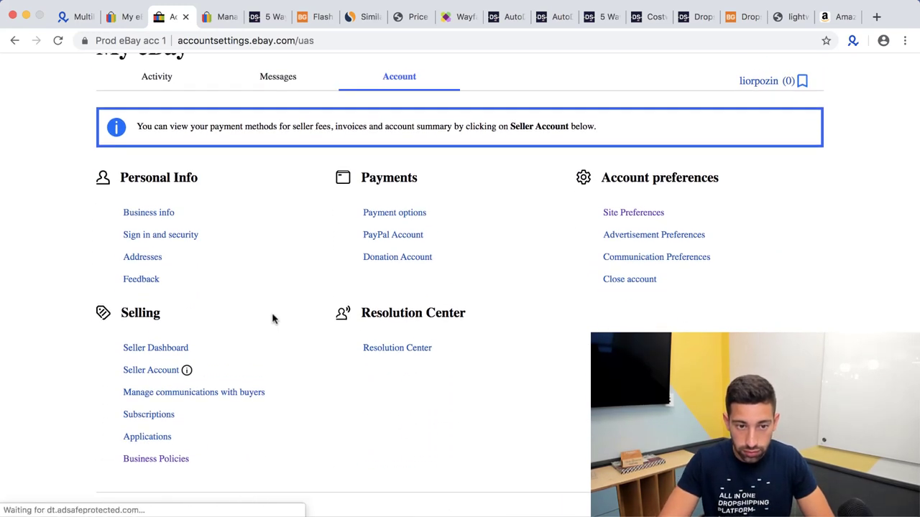
key("ctrl+f")
type("busi")
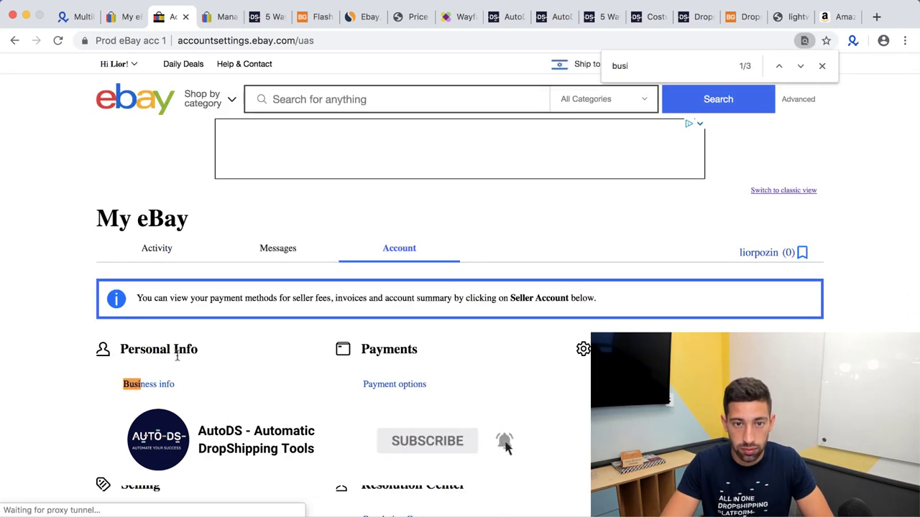
key("Return")
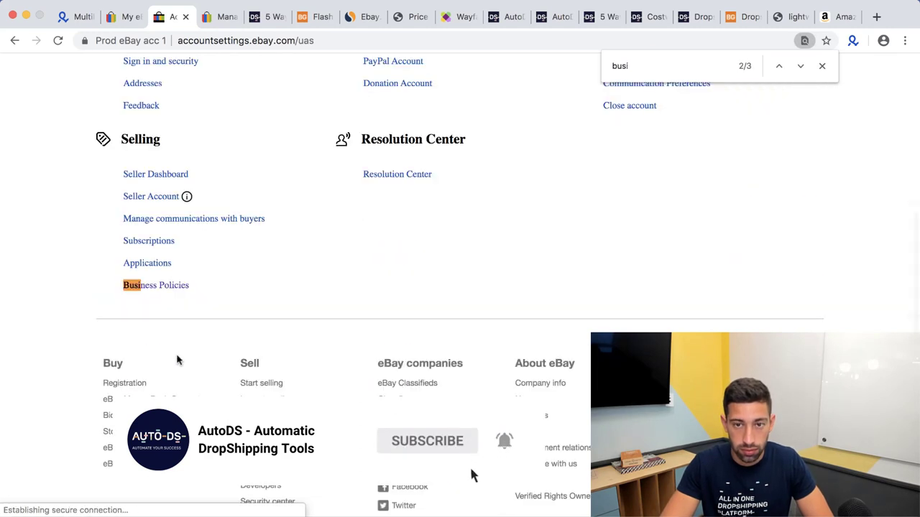
left_click(182, 289)
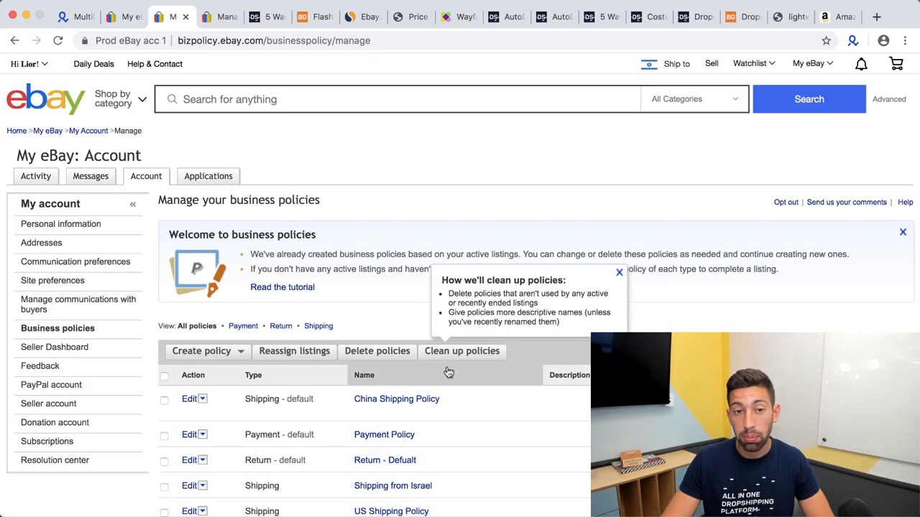
- Open the China Shipping Policy and review its domestic and international shipping services, costs and handling time
left_click(424, 404)
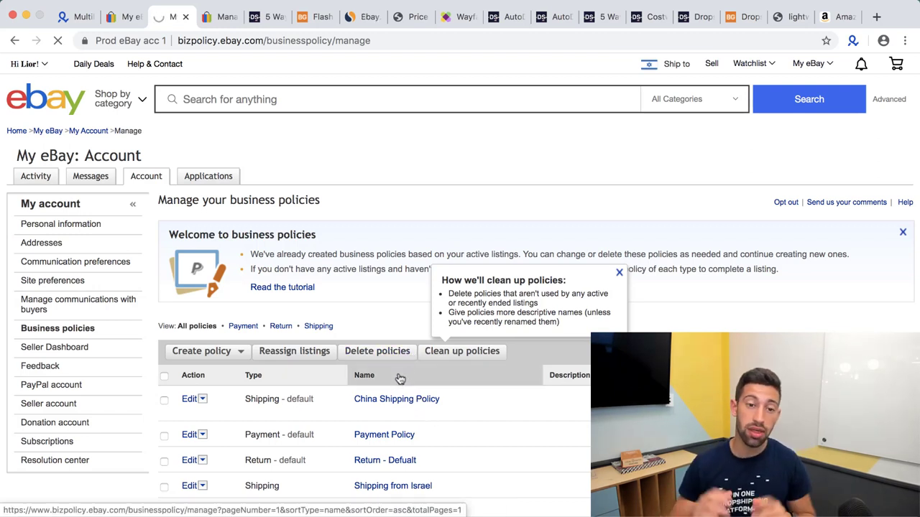
left_click(390, 403)
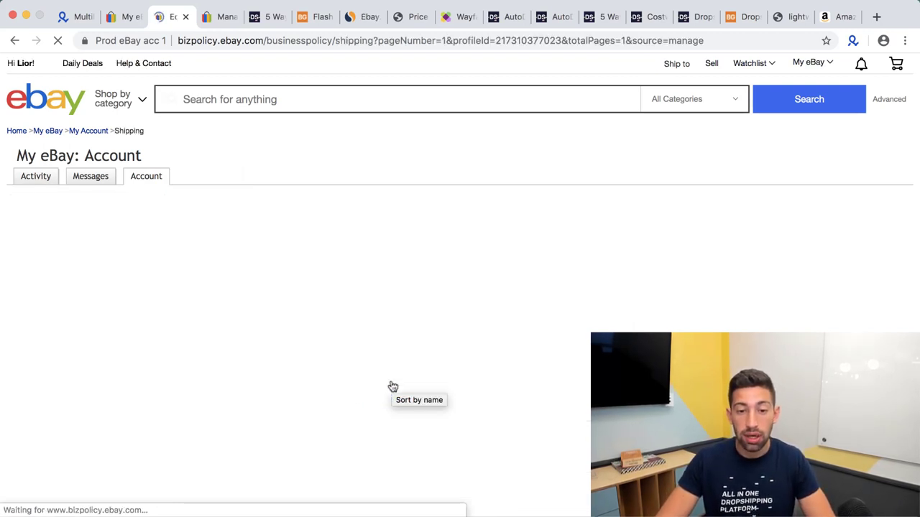
scroll(395, 386, "down", 5)
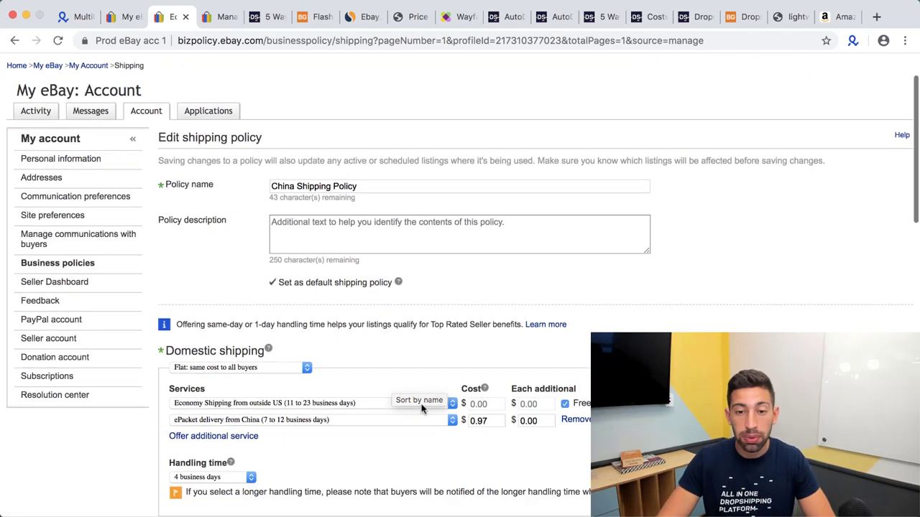
scroll(400, 384, "down", 4)
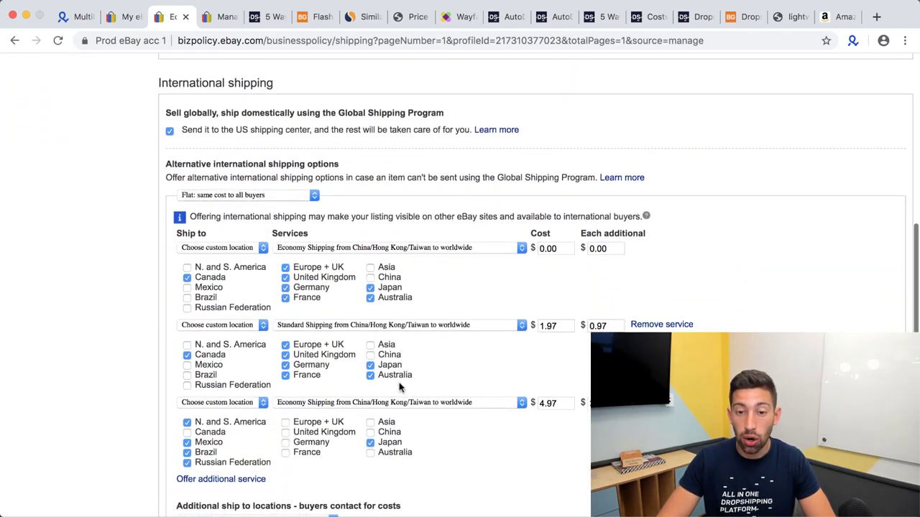
- Review the costs and ship-to locations of the alternative international shipping services in the China shipping policy
scroll(400, 386, "down", 1)
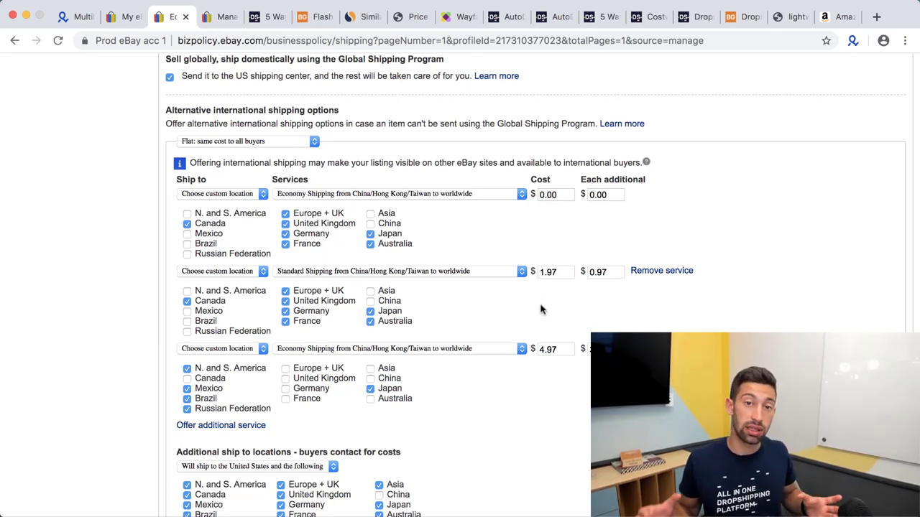
double_click(550, 273)
left_click(551, 294)
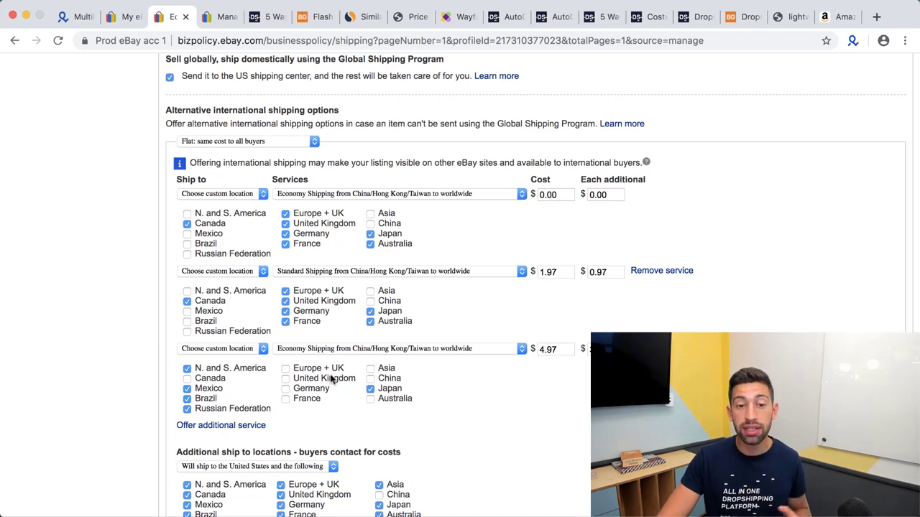
left_click(550, 350)
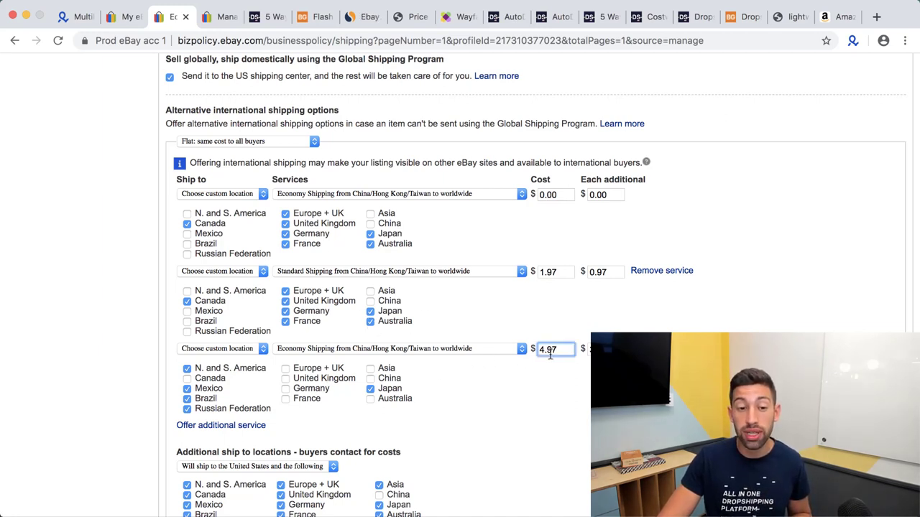
left_click(531, 367)
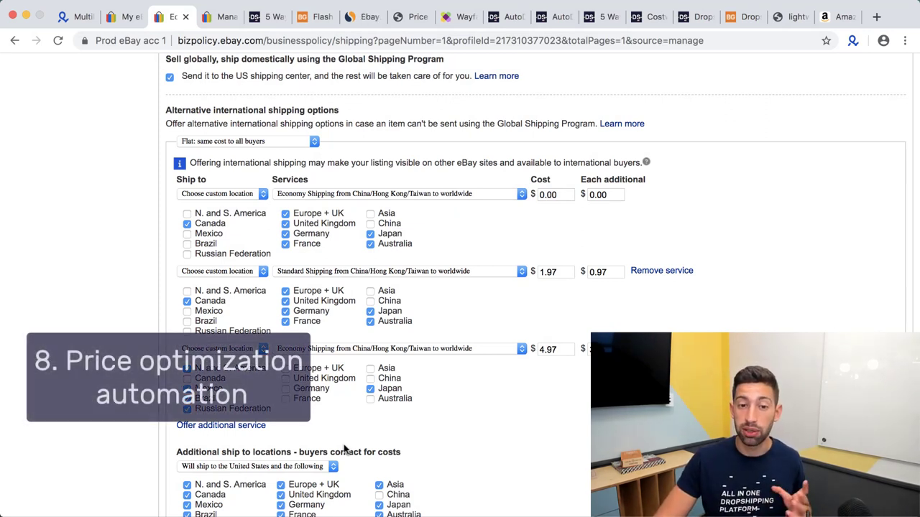
- Switch to the AutoDS monitors page and bring up the general settings of the Orders Monitor
left_click(507, 24)
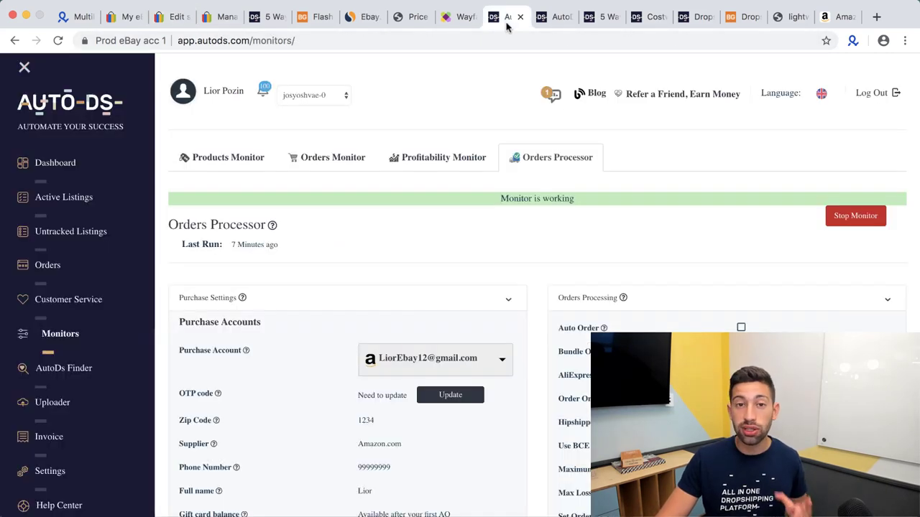
left_click(341, 168)
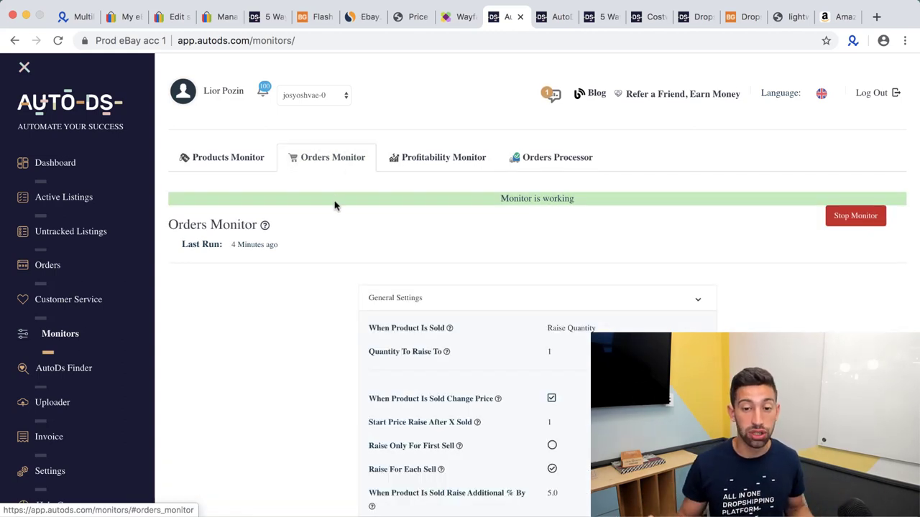
scroll(335, 206, "down", 2)
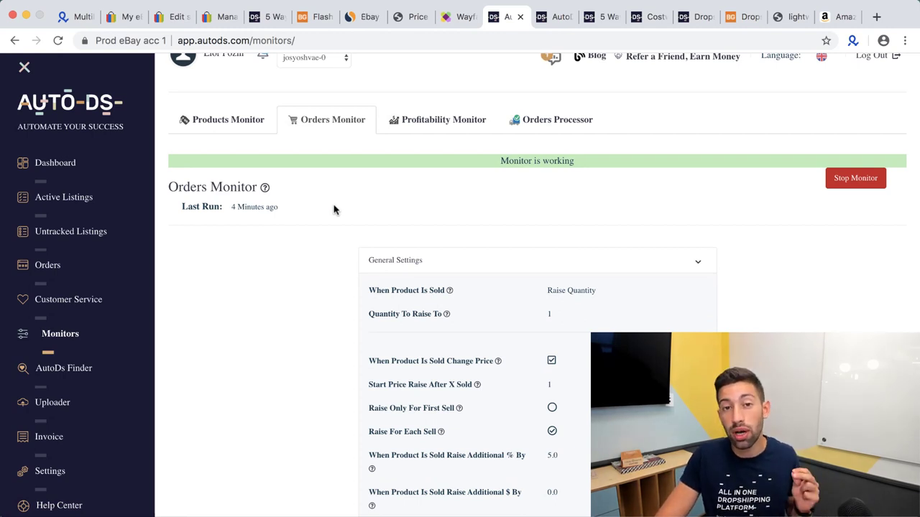
scroll(337, 208, "down", 5)
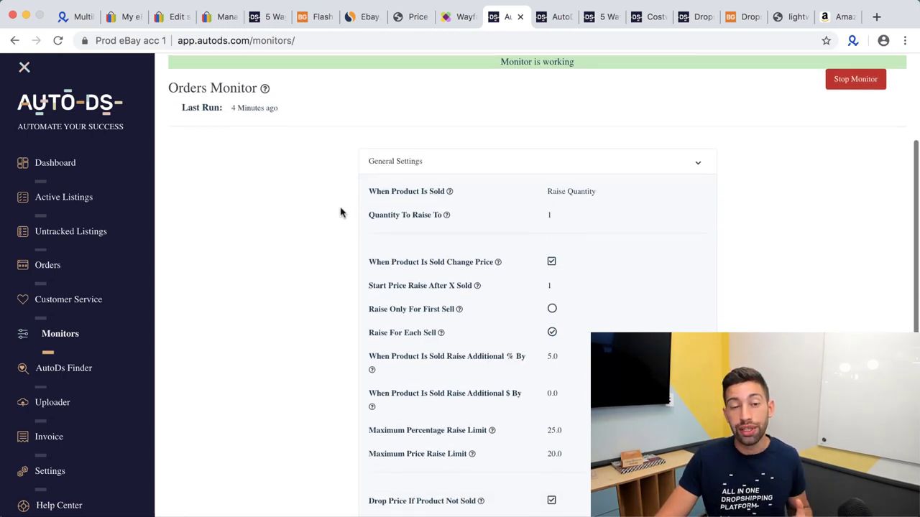
scroll(353, 213, "down", 1)
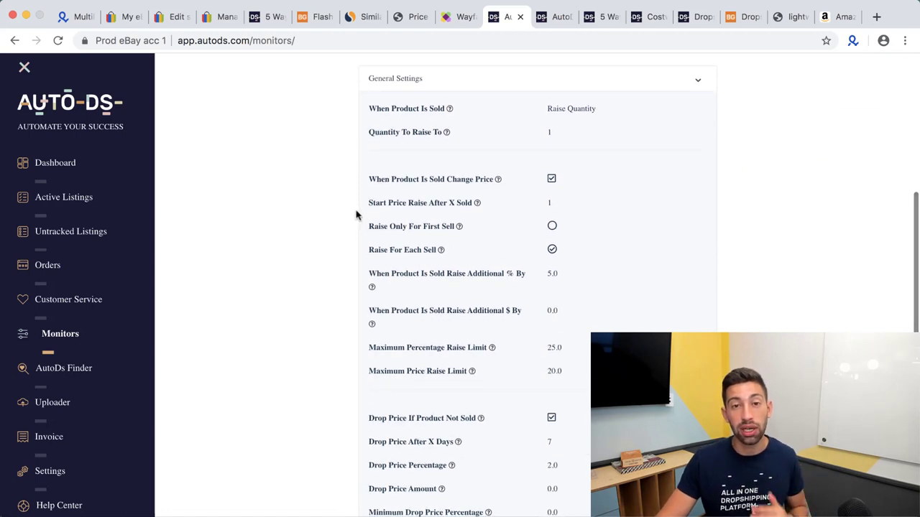
scroll(376, 189, "down", 1)
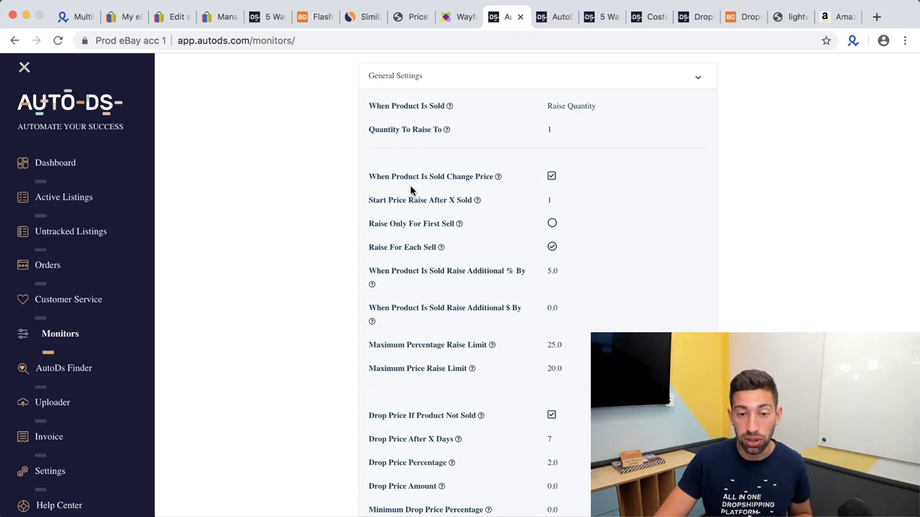
- Examine the Orders Monitor's price raise rules, including the sales threshold and the additional percentage raised when a product is sold
mouse_move(369, 202)
left_mouse_down()
mouse_move(455, 214)
mouse_move(554, 207)
mouse_move(369, 198)
left_mouse_up()
left_click(546, 205)
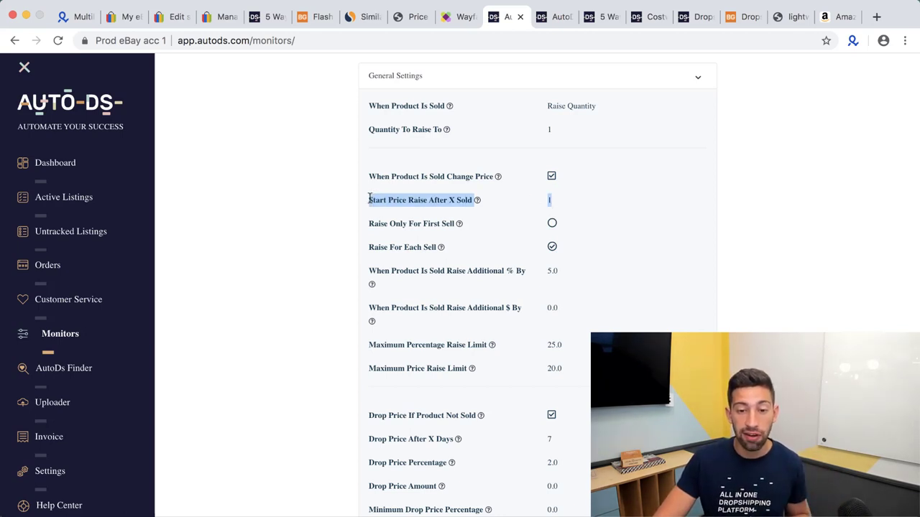
left_click(369, 199)
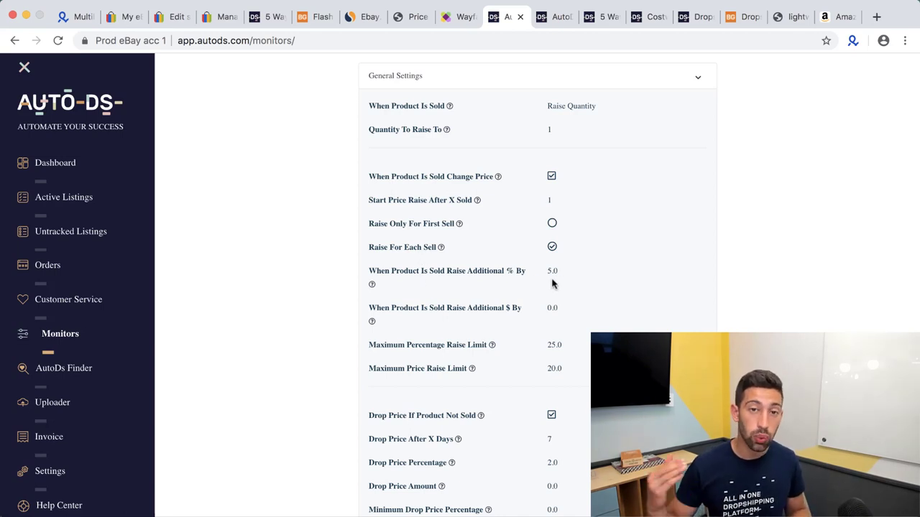
left_click_drag(560, 272, 523, 269)
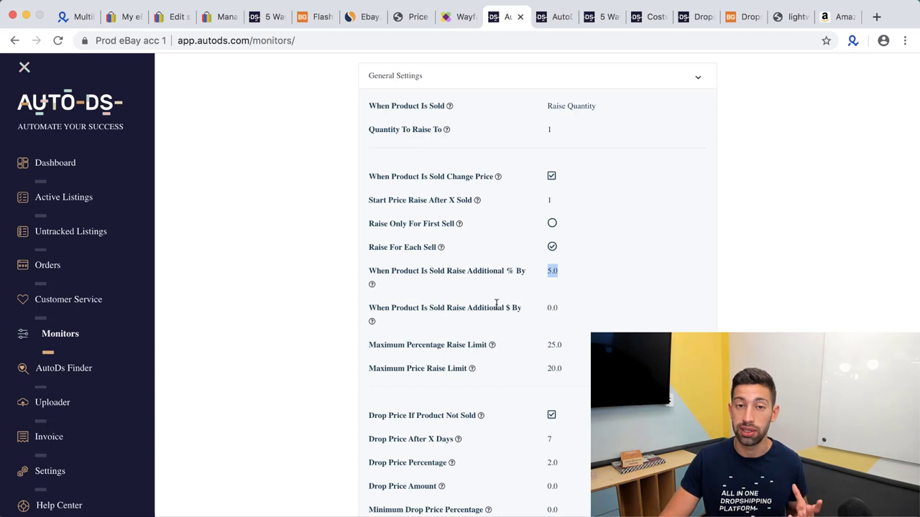
- Examine the Orders Monitor's price drop rules for unsold products, including the number of days before the drop
scroll(496, 306, "down", 2)
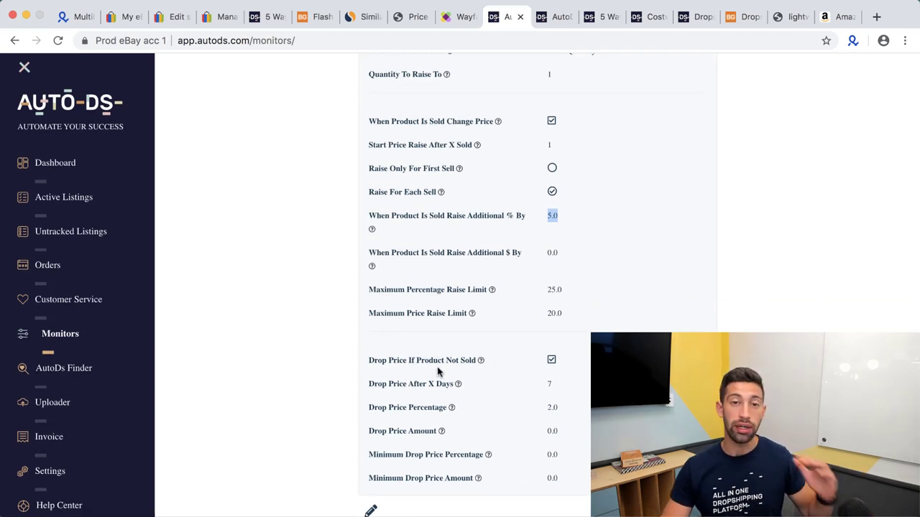
left_click_drag(373, 360, 504, 471)
left_click(503, 471)
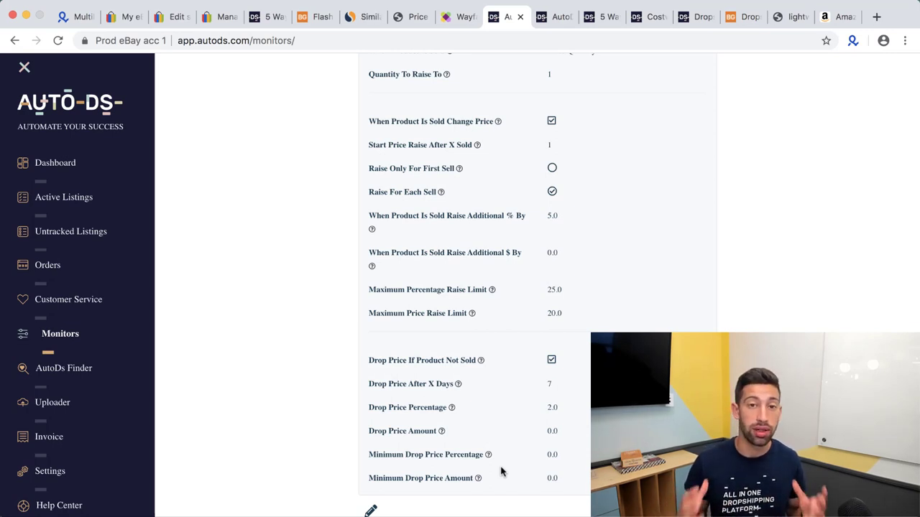
double_click(547, 386)
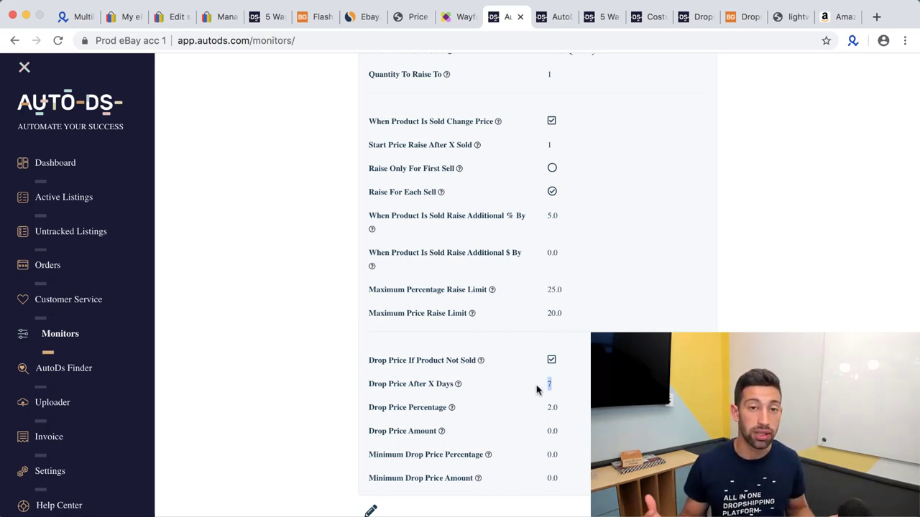
left_click(534, 392)
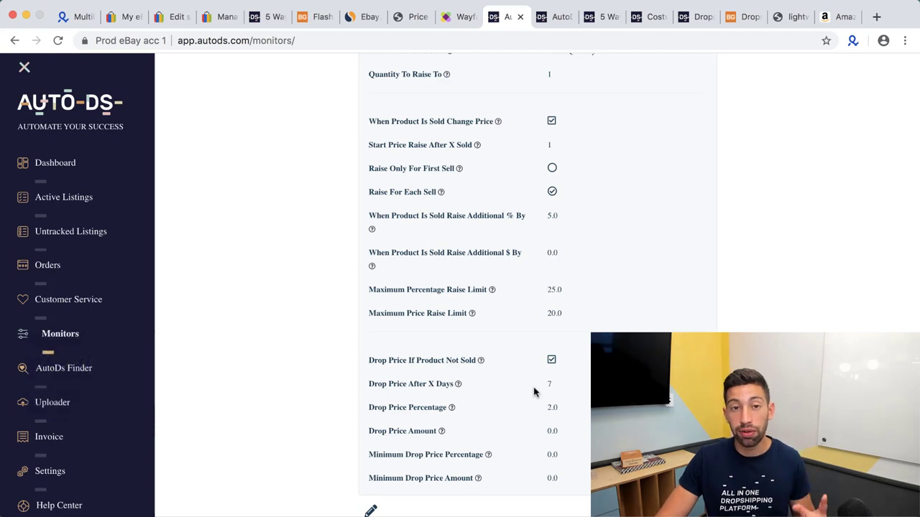
- Open the Thank You Message template in the Orders Processor's Messages To Buyers settings and place the cursor in its body text
scroll(533, 392, "up", 5)
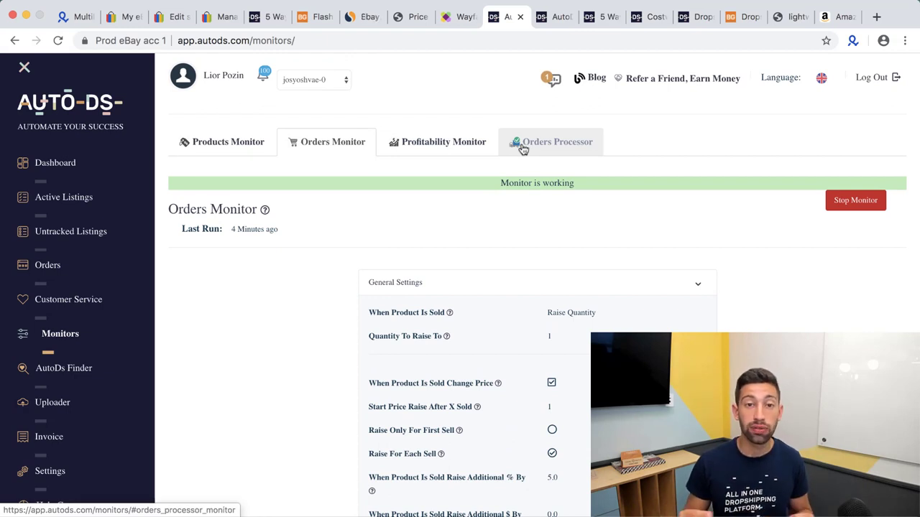
left_click(524, 148)
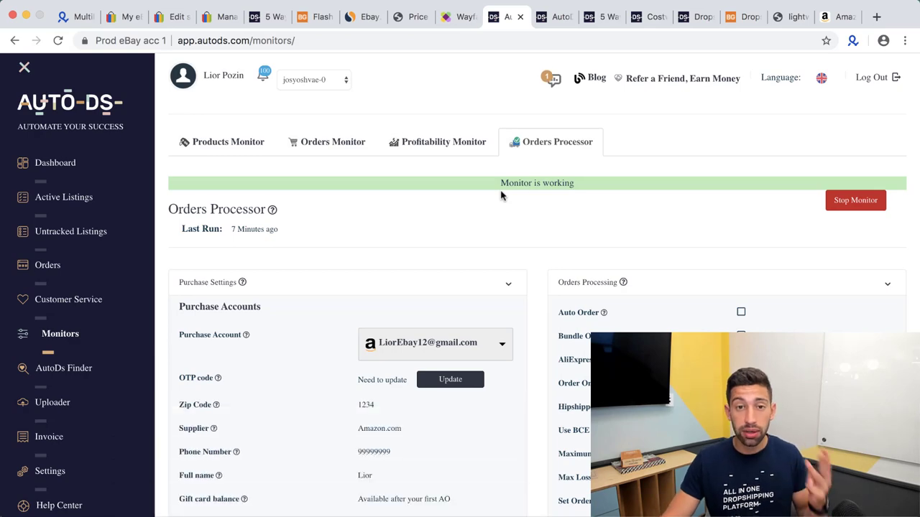
scroll(496, 198, "down", 3)
scroll(496, 198, "down", 2)
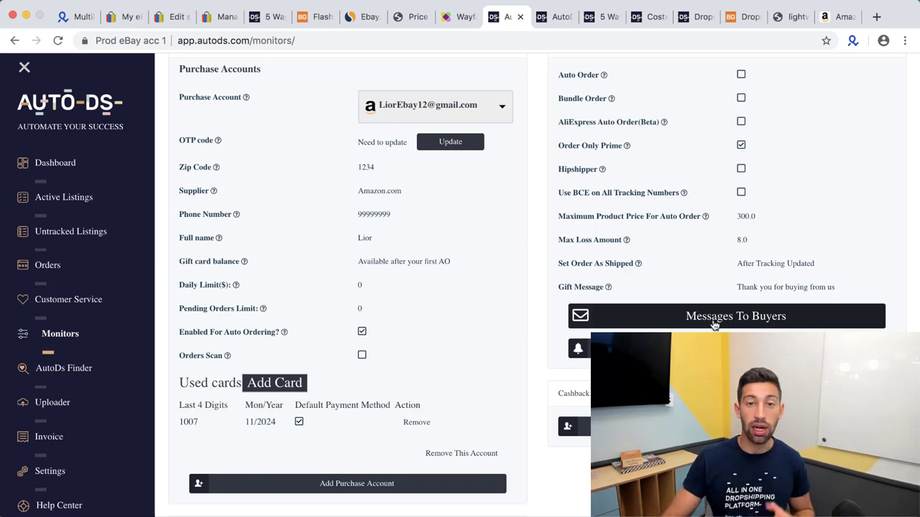
left_click(714, 324)
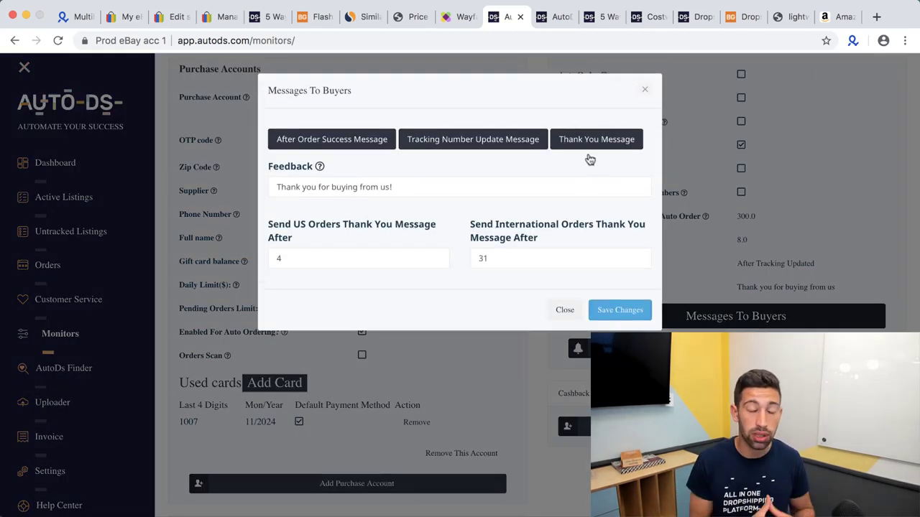
left_click(573, 147)
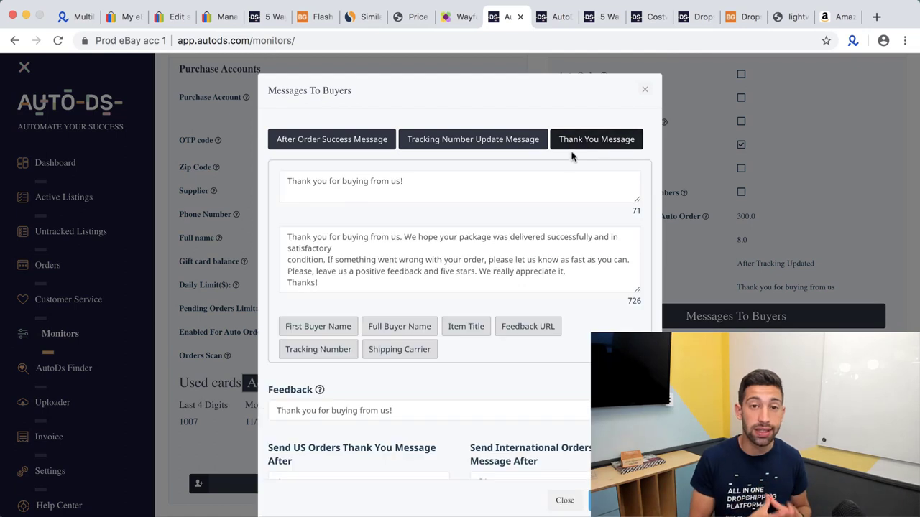
left_click(347, 257)
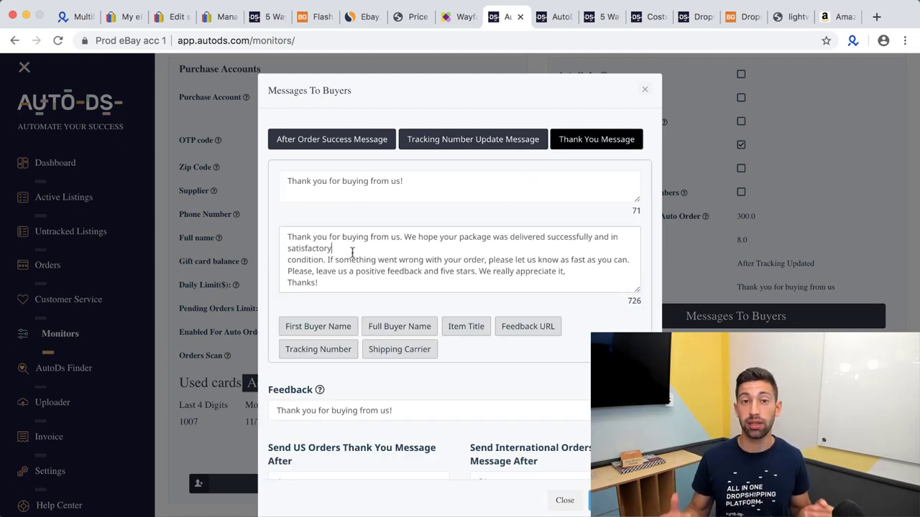